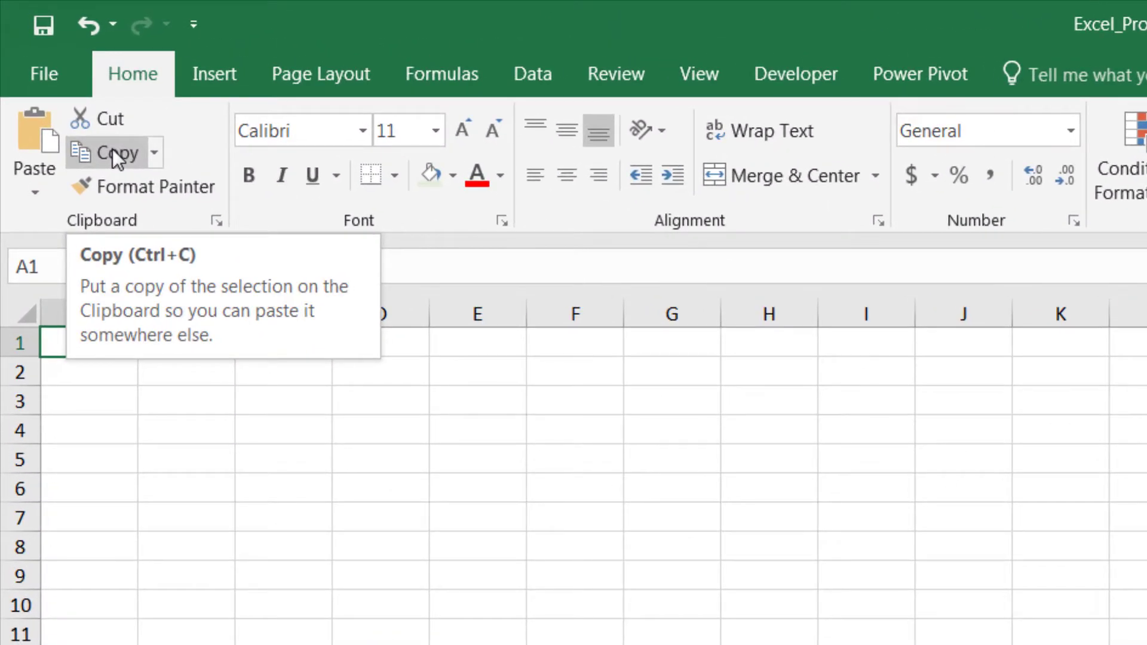
Pin Copy to the Quick Access Toolbar, then browse Formulas, View and Review before returning to Home.
right_click(113, 150)
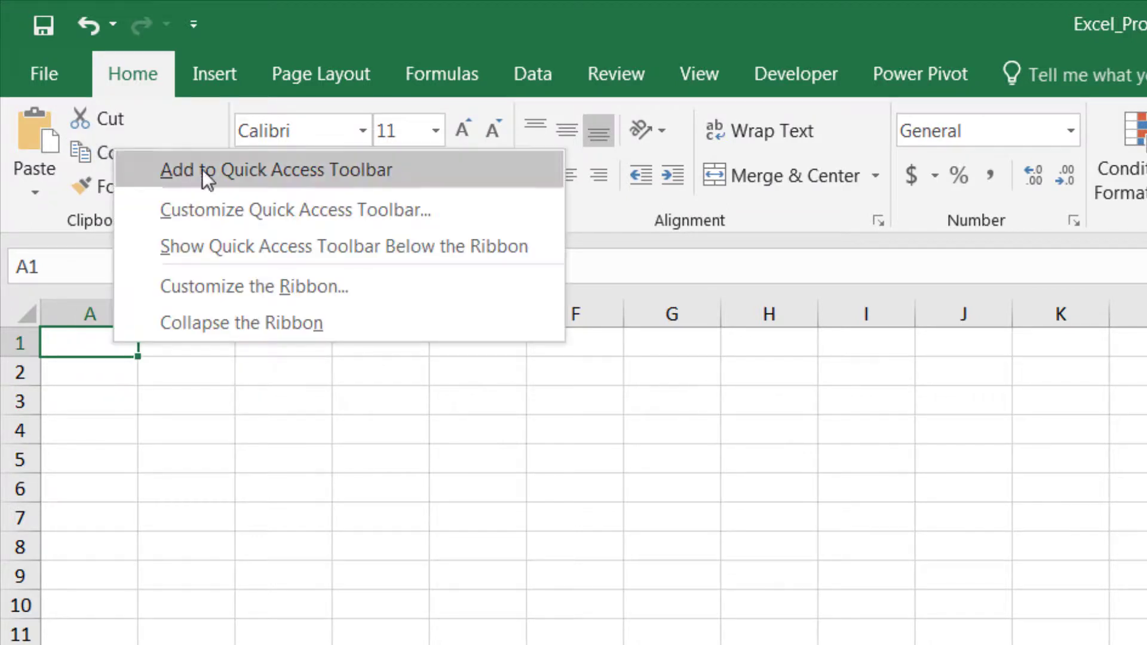
left_click(310, 167)
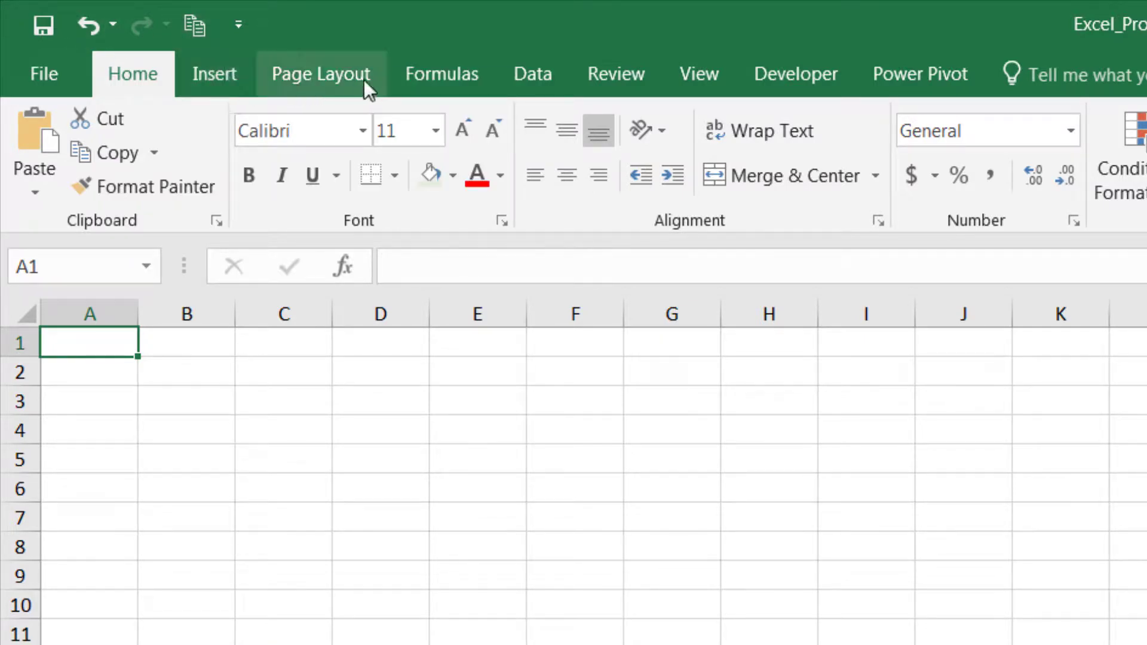
left_click(443, 77)
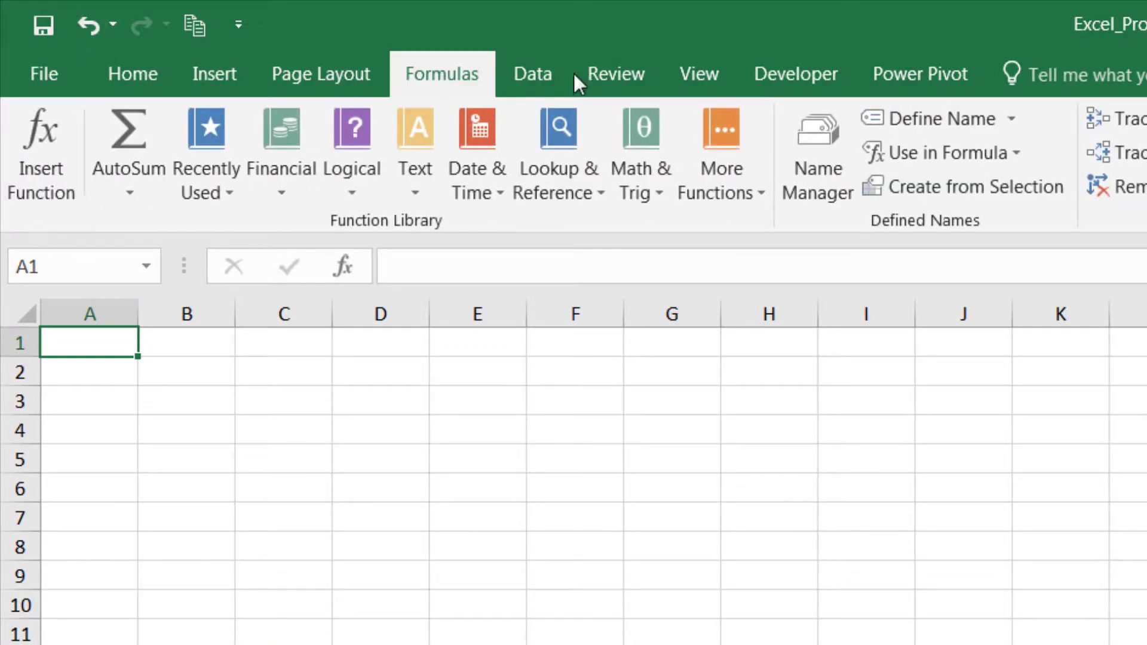
left_click(691, 71)
left_click(624, 72)
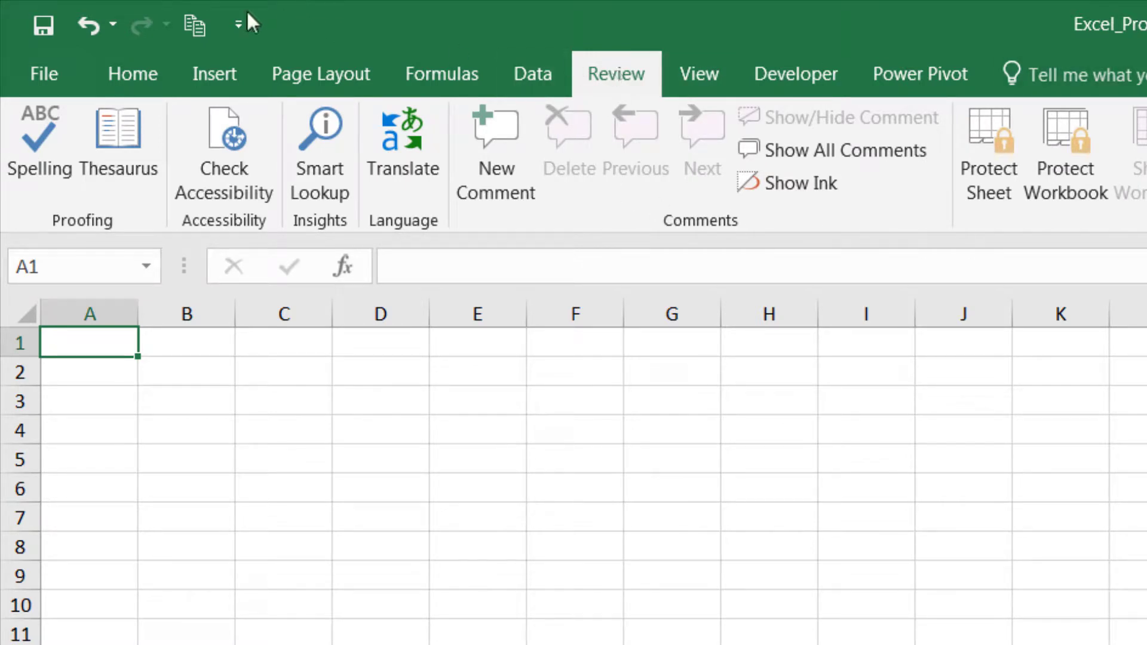
left_click(110, 62)
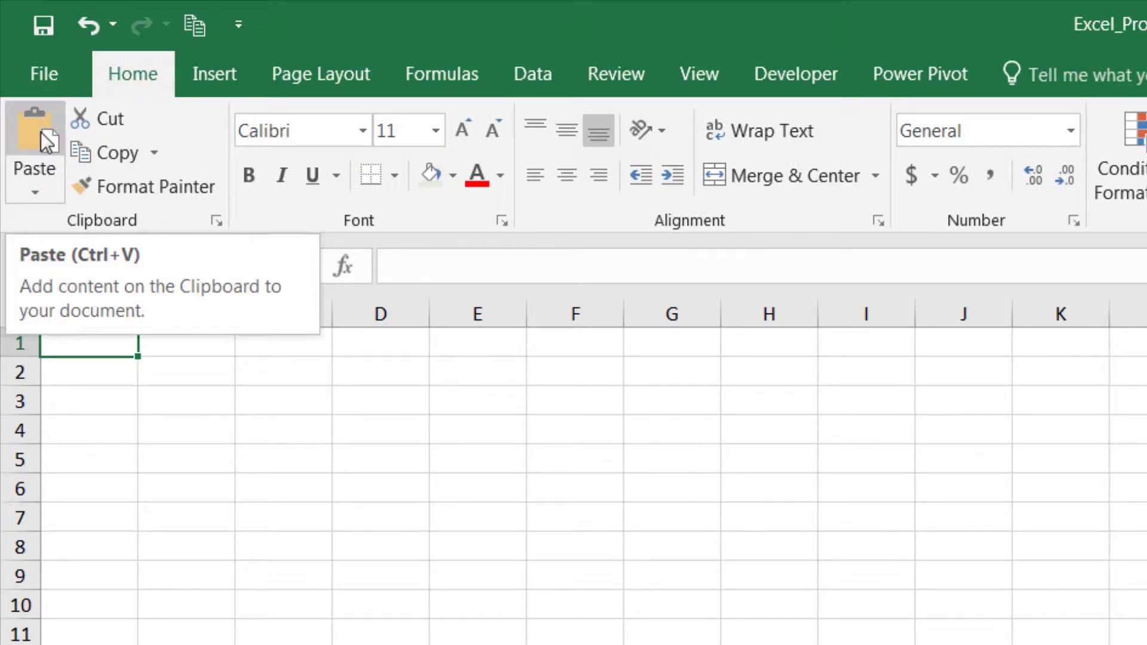
Pin Paste to the Quick Access Toolbar, then remove both Copy and Paste from it.
right_click(42, 132)
left_click(158, 149)
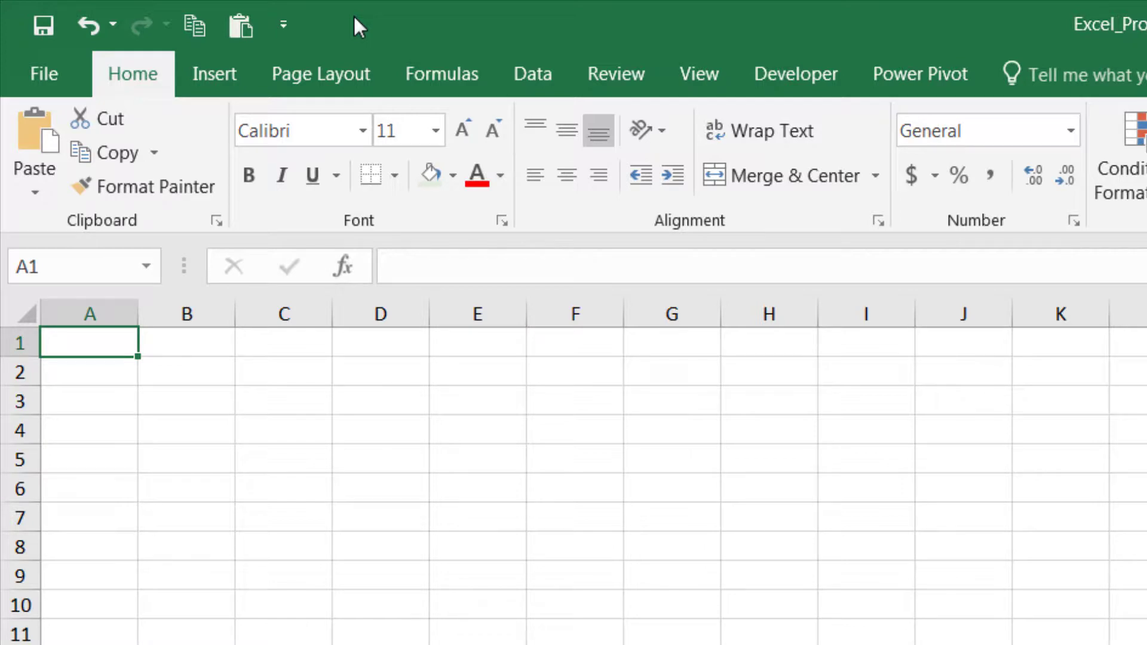
right_click(193, 27)
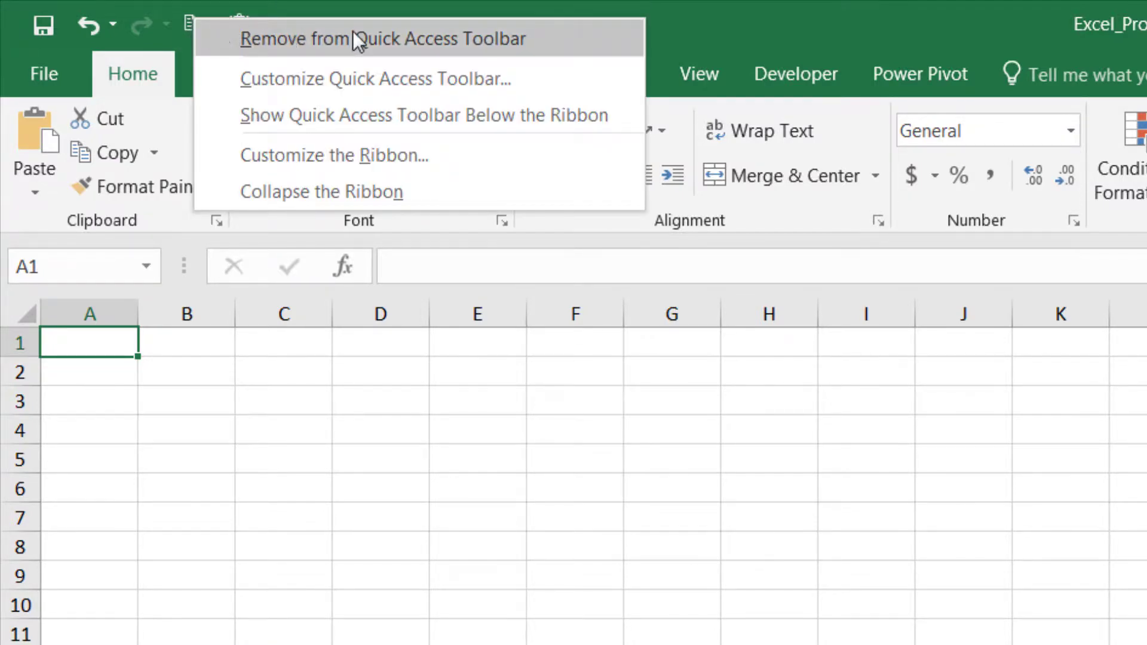
left_click(353, 36)
right_click(192, 24)
left_click(258, 41)
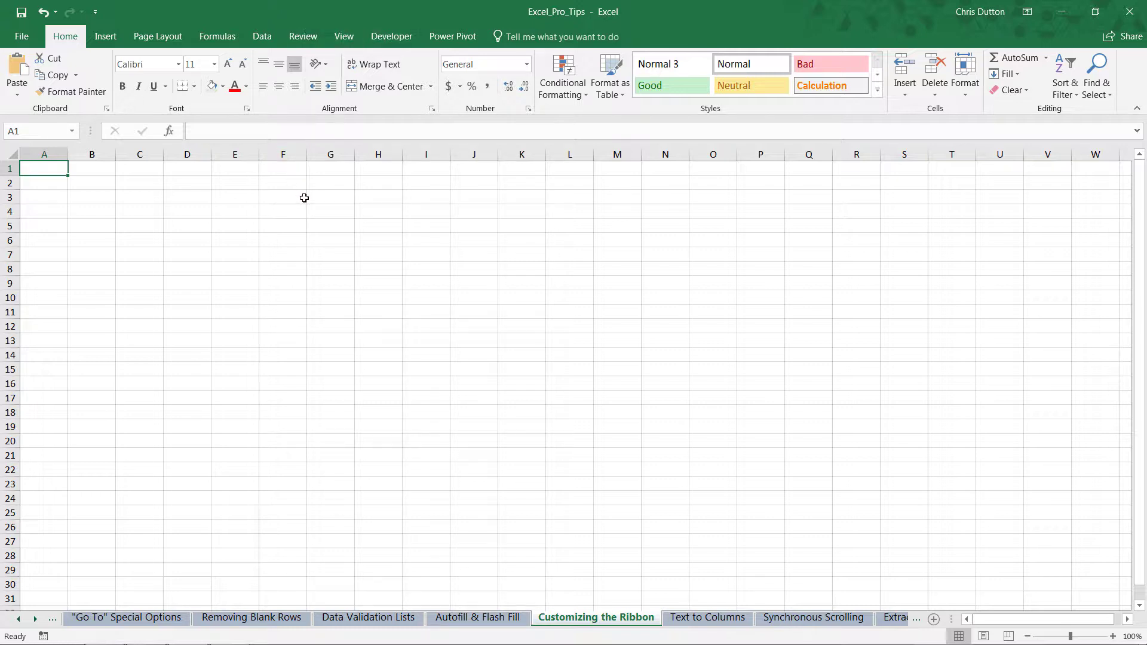
Look at Customize Ribbon in Excel Options via File, then cancel without changes.
left_click(35, 35)
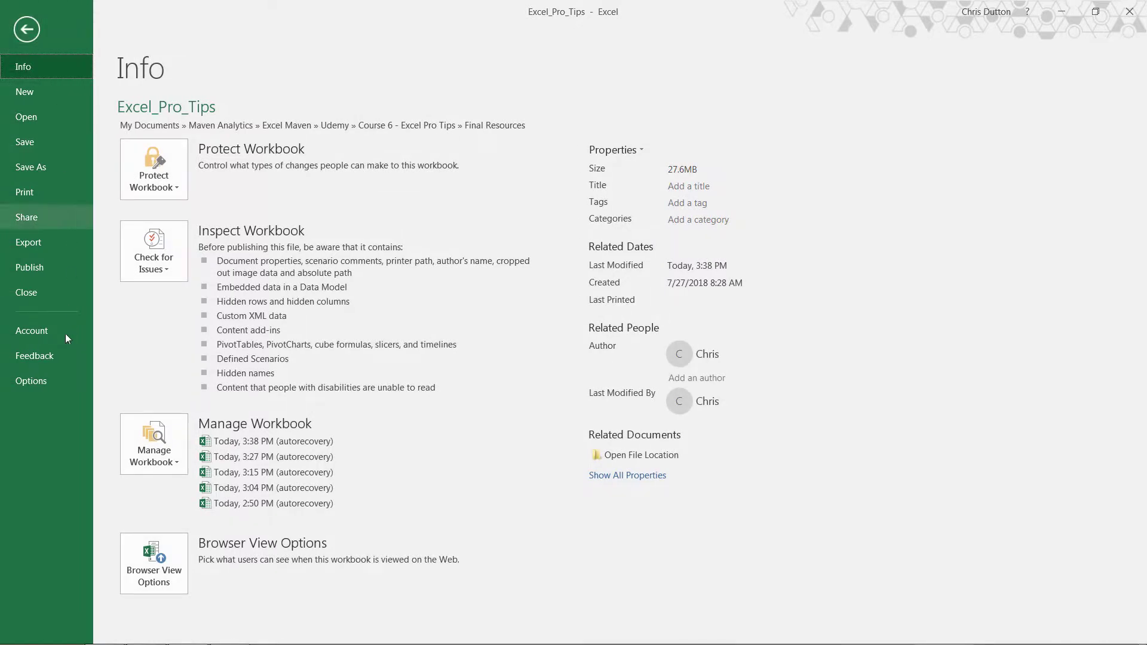
left_click(48, 378)
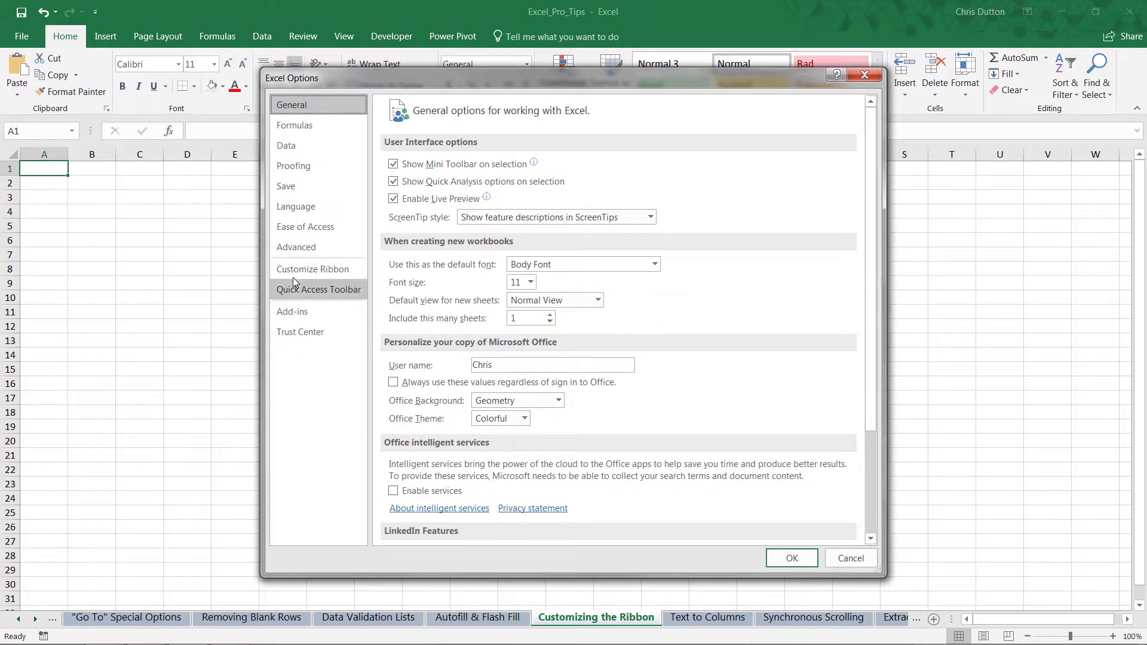
left_click(307, 270)
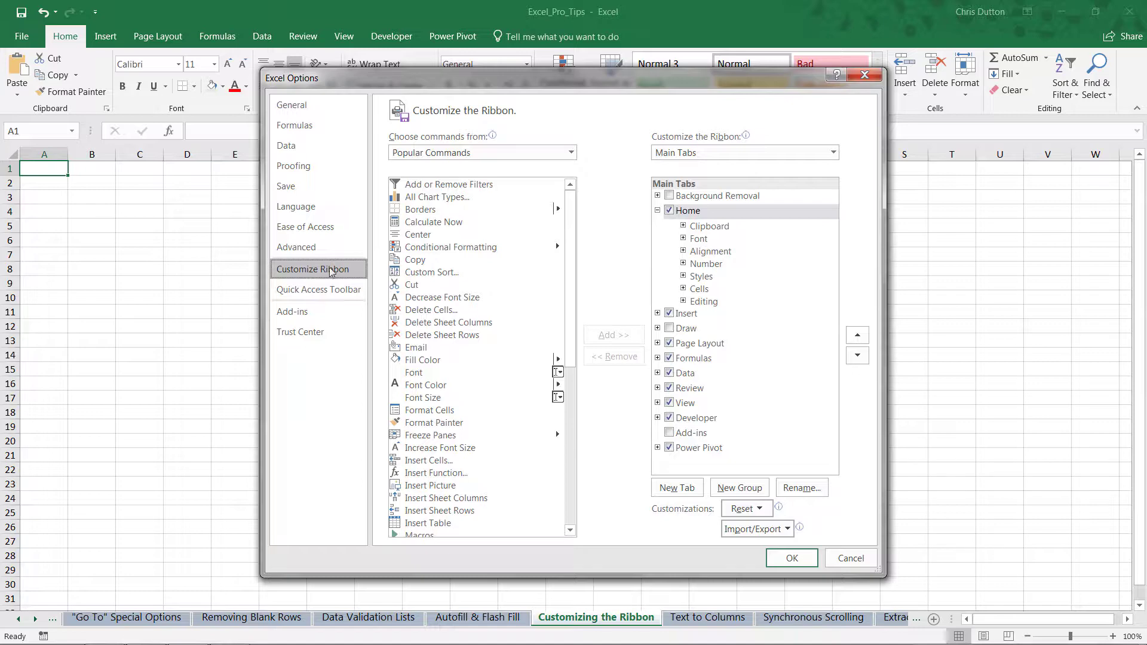
left_click(849, 558)
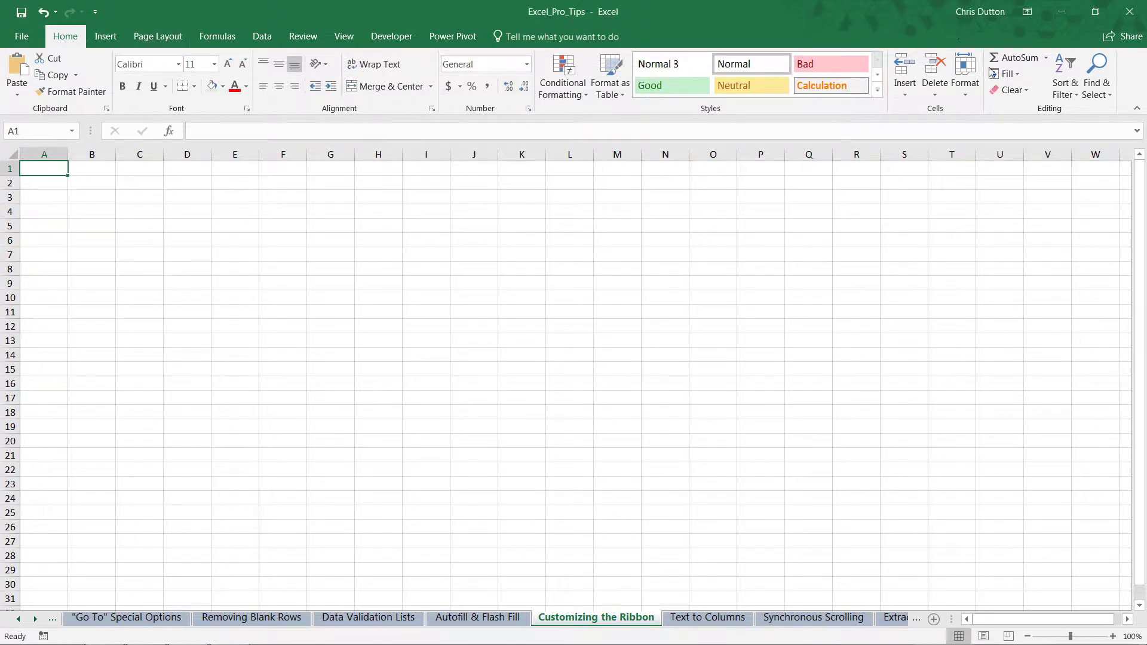
From the ribbon's Customize the Ribbon settings, expand and collapse Home's groups, then add a new custom tab.
right_click(382, 105)
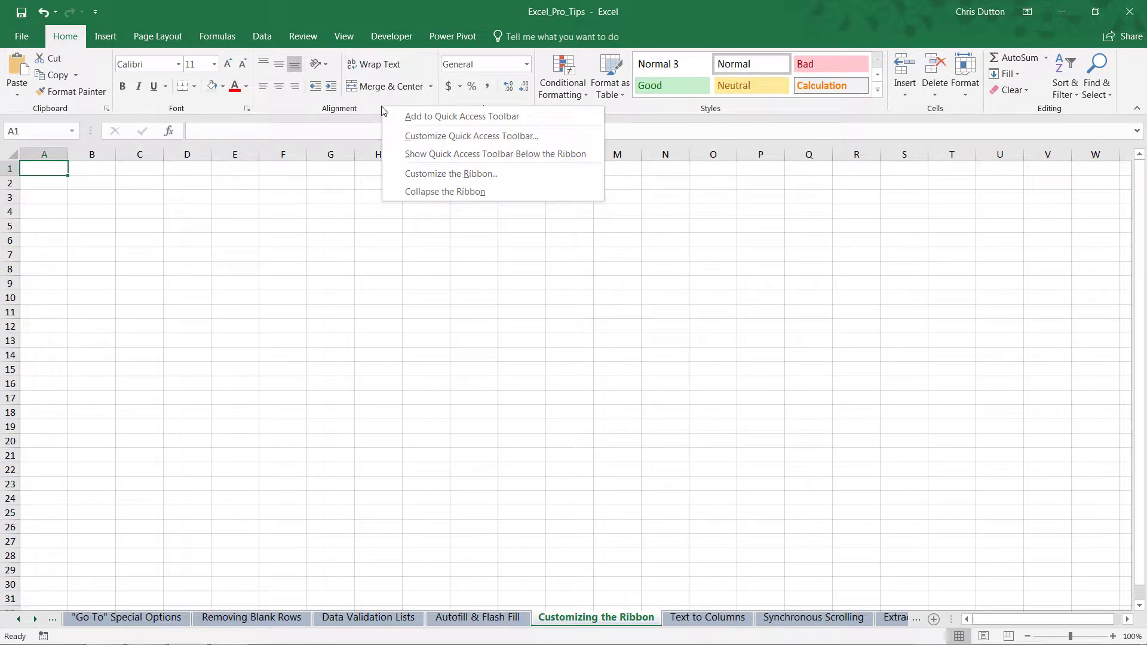
left_click(464, 174)
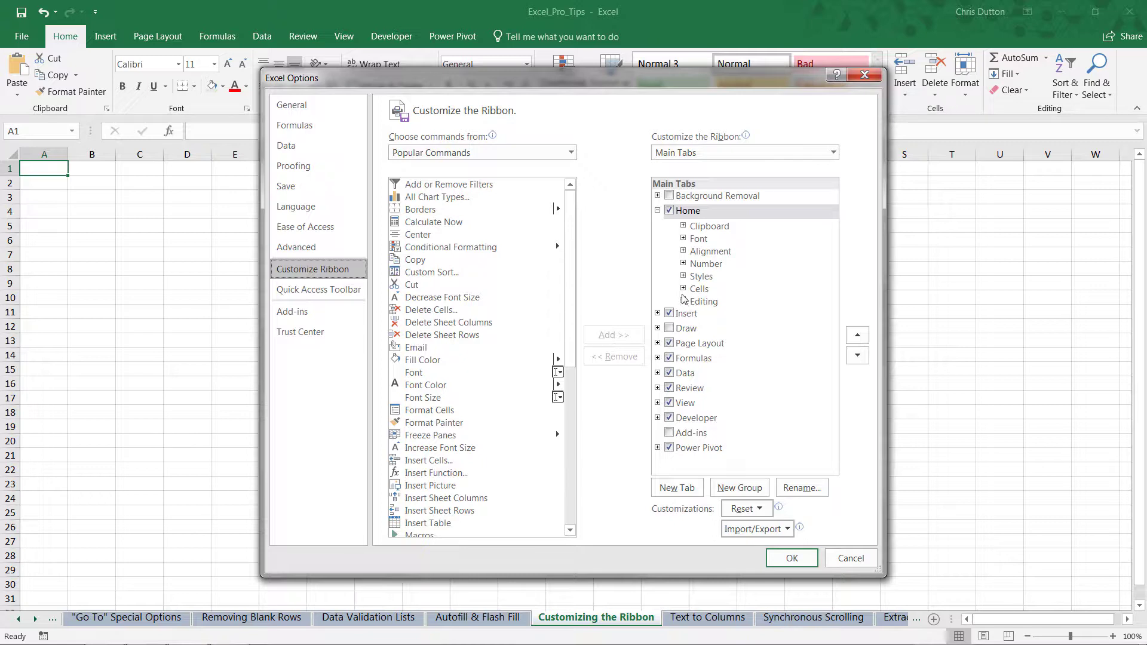
left_click(683, 226)
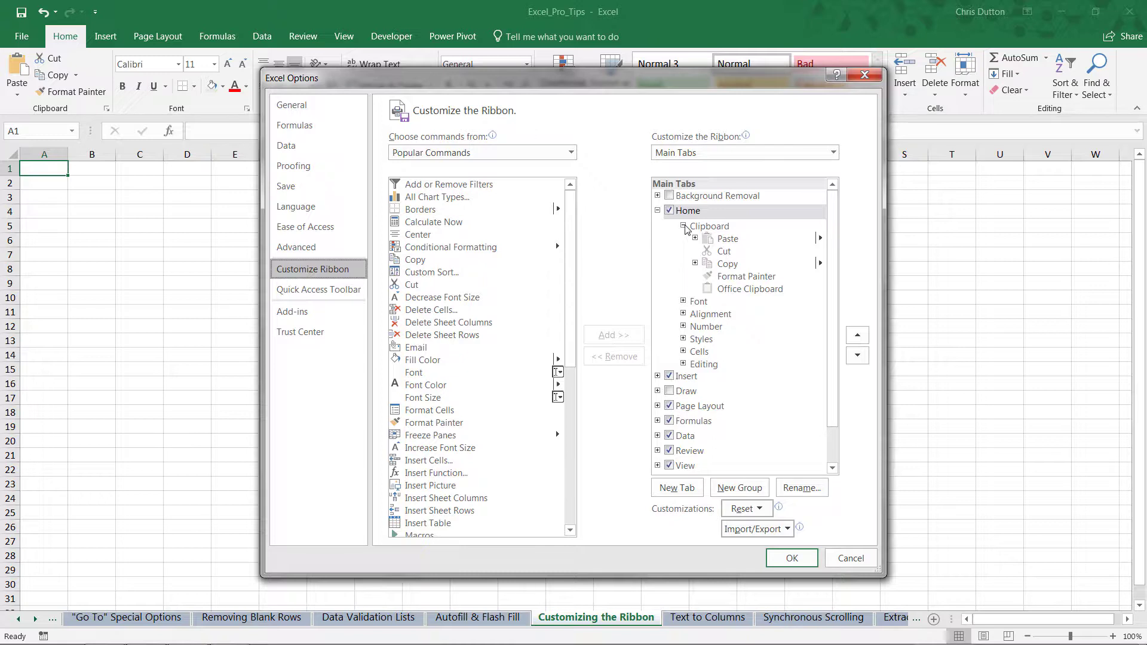
left_click(683, 226)
left_click(657, 211)
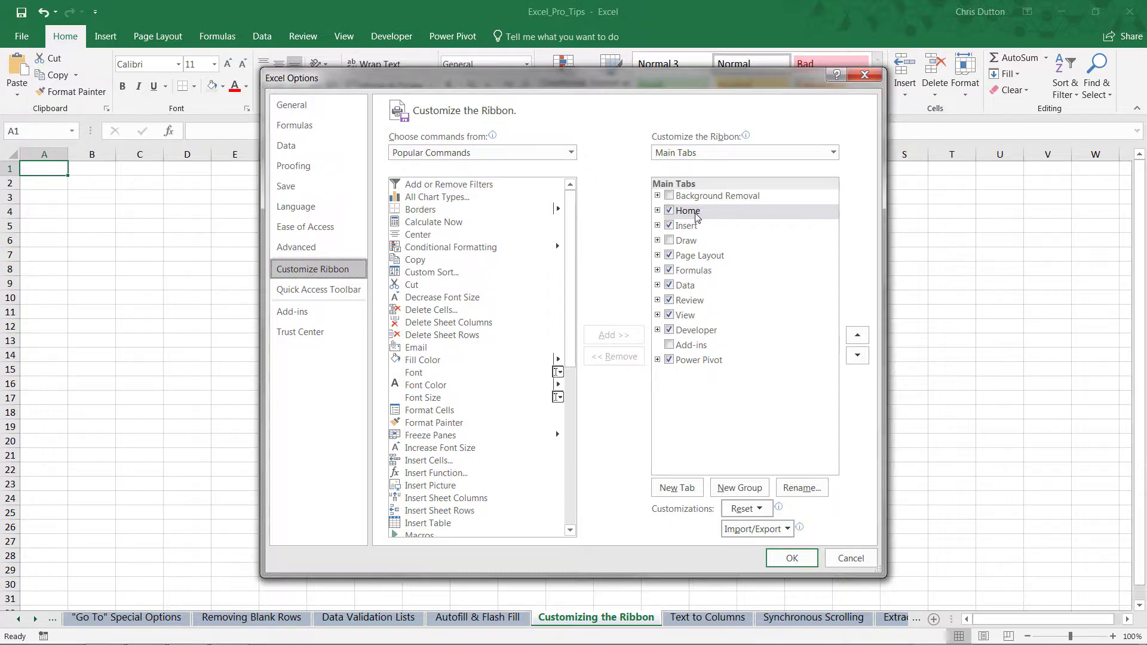
left_click(674, 488)
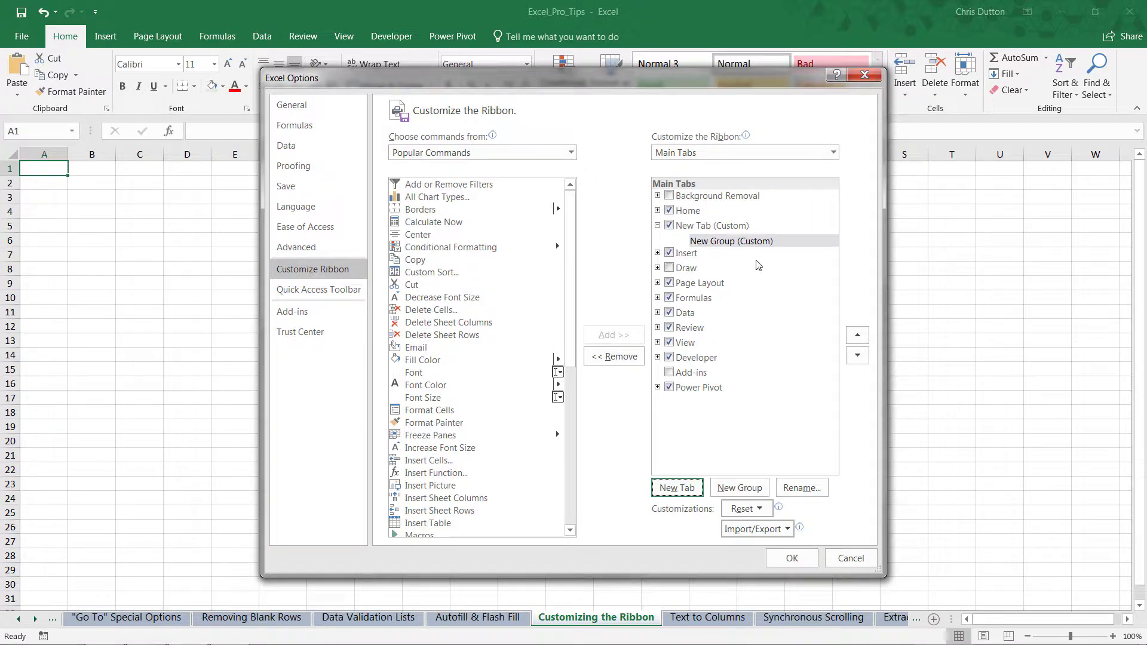
Rename New Tab (Custom) to 'Favorites'.
left_click(703, 226)
right_click(705, 227)
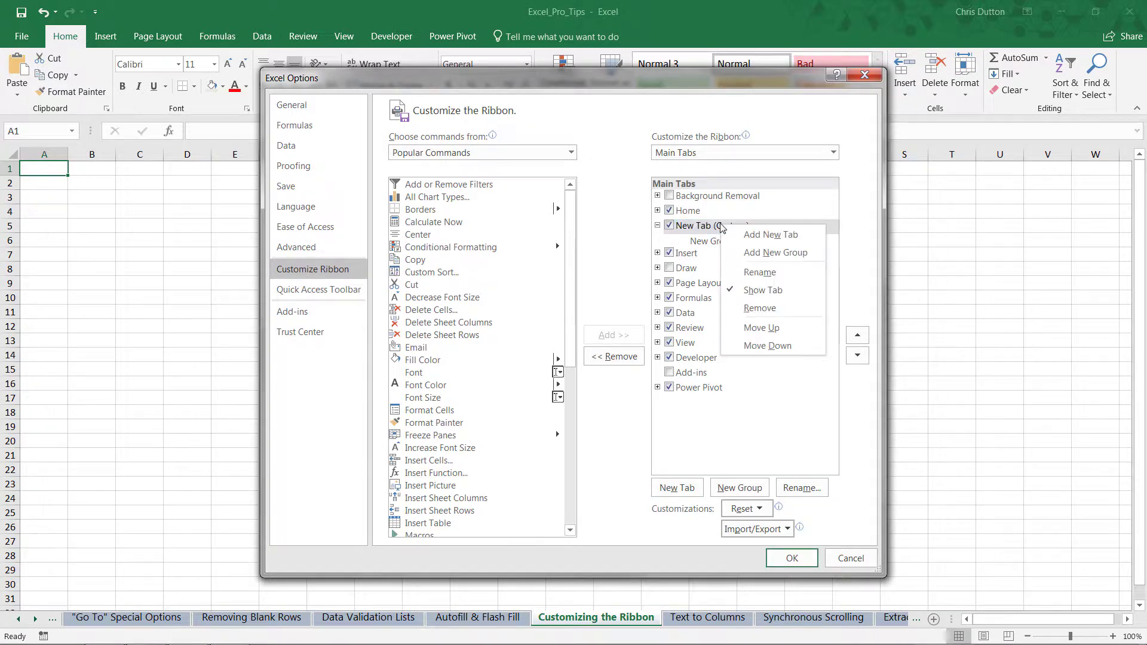
left_click(760, 272)
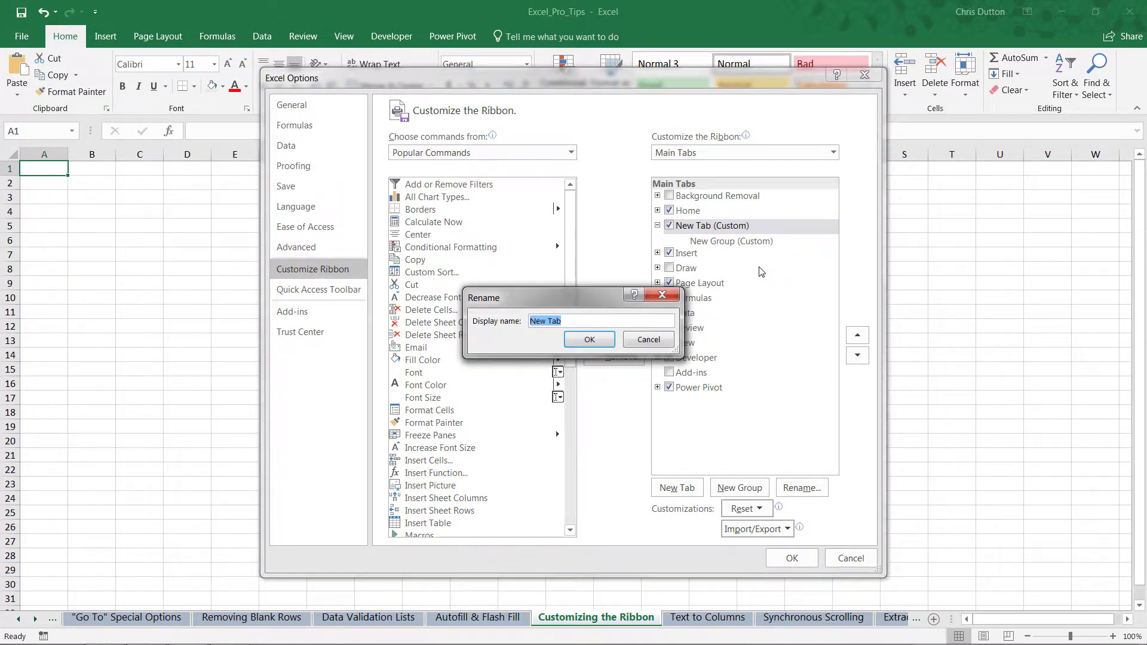
type("Favorites")
key("Return")
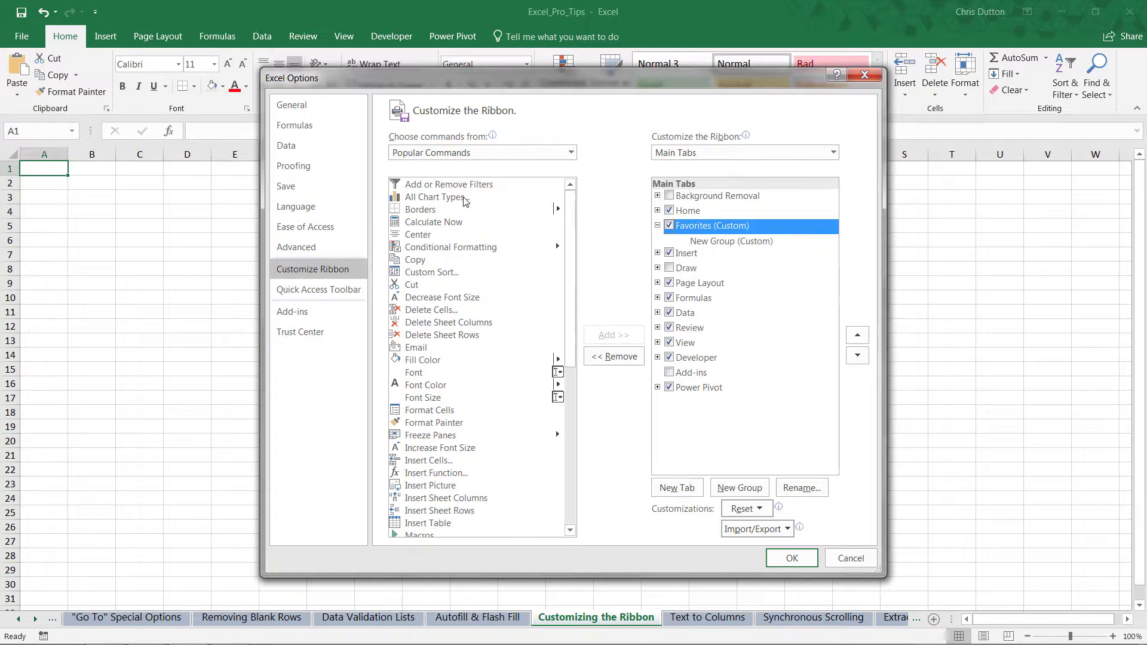
Switch the command source from All Commands to All Tabs and expand Home's groups.
left_click(571, 153)
left_click(525, 197)
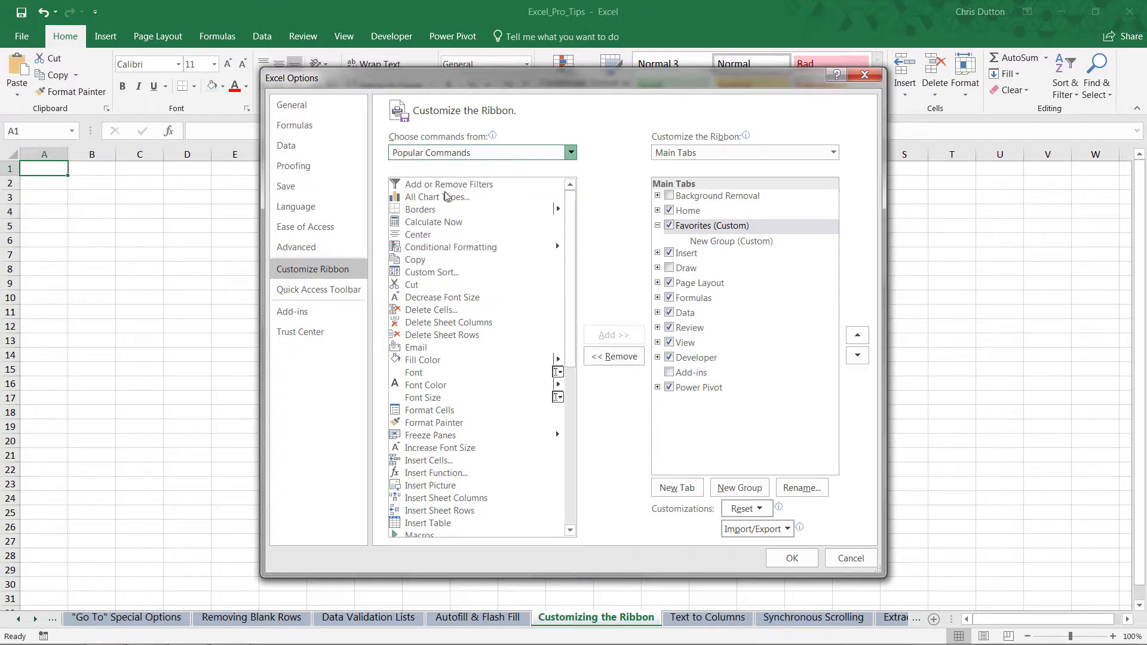
left_click_drag(569, 199, 569, 265)
left_click(571, 154)
left_click(415, 240)
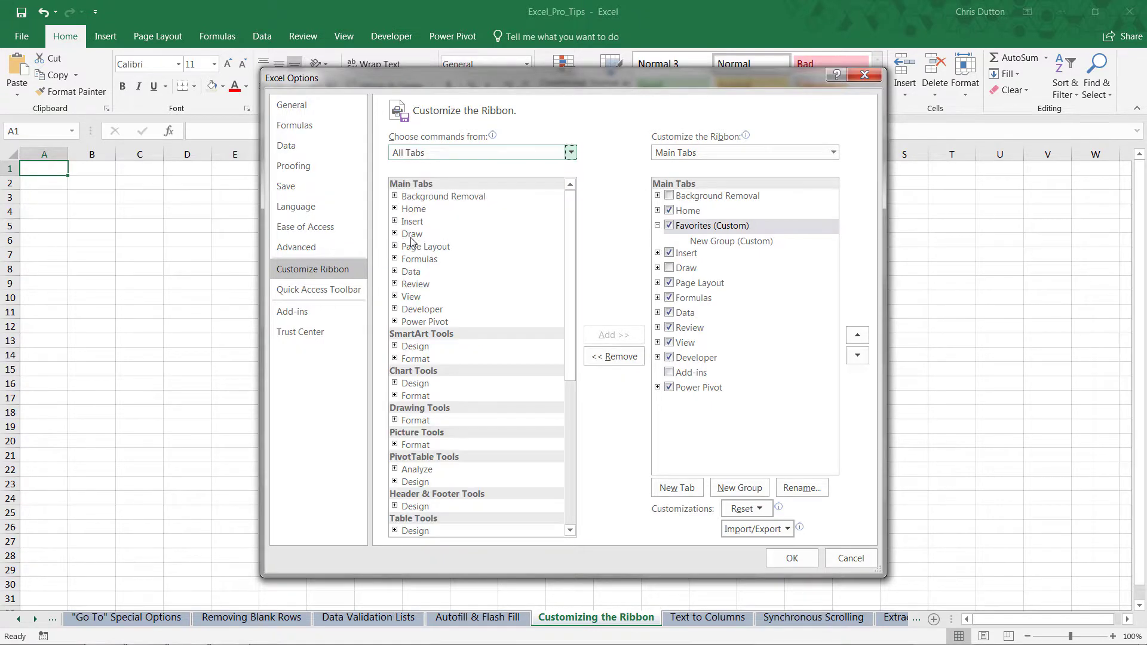
left_click(395, 209)
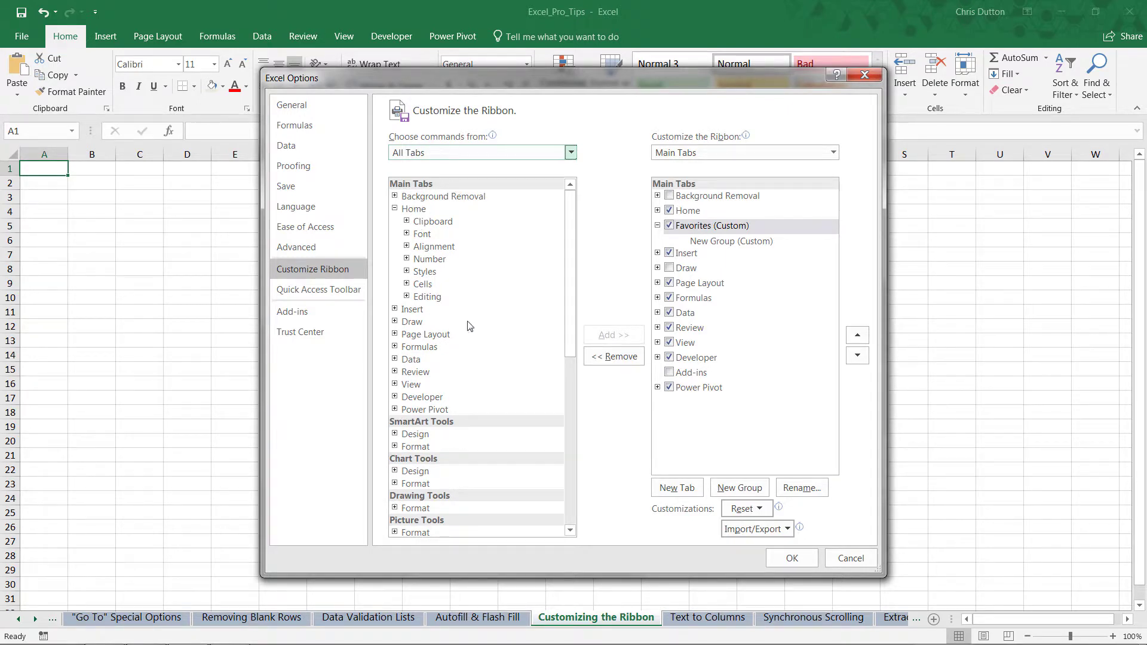
left_click_drag(568, 219, 571, 338)
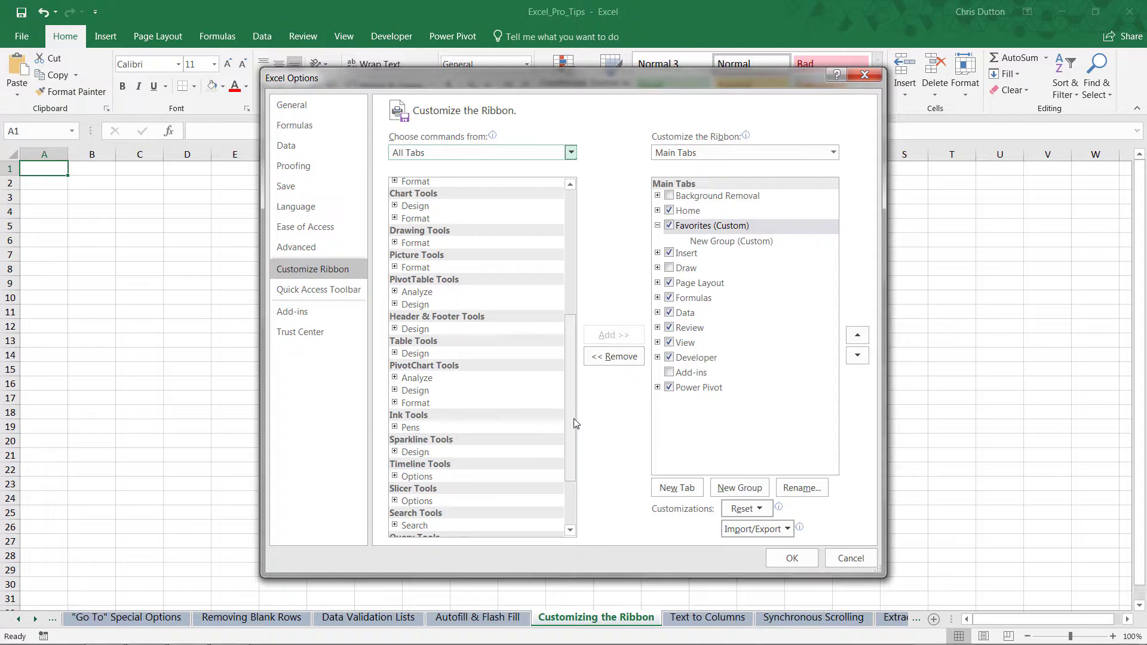
left_click_drag(574, 423, 568, 278)
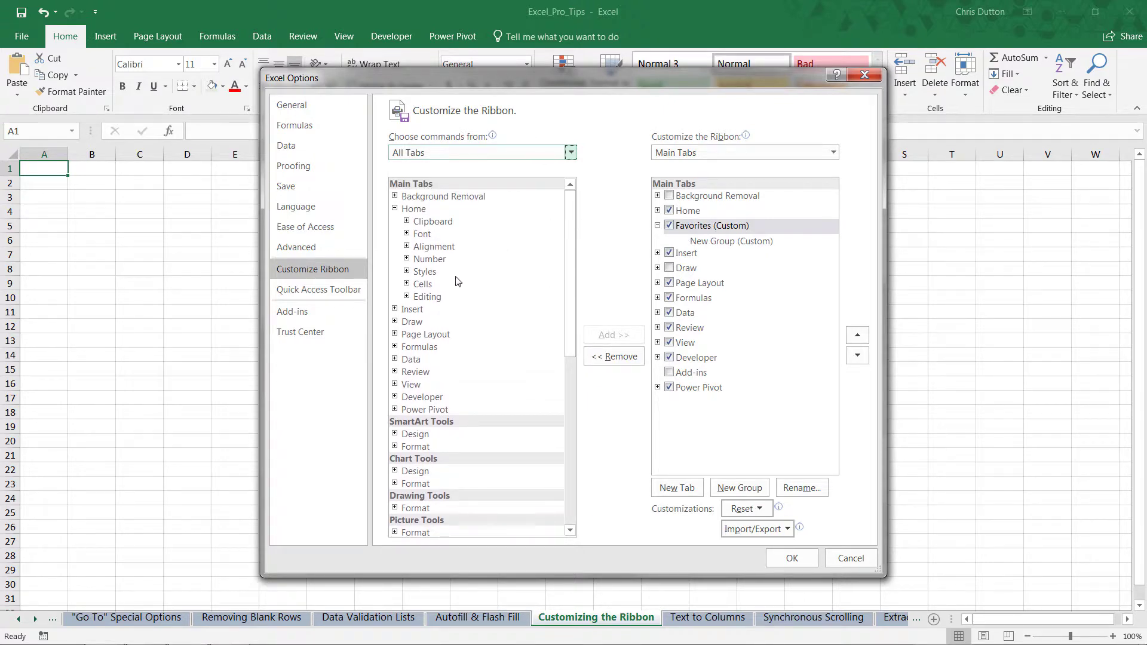
Expand Insert and select its whole Tables group (PivotTable, Recommended PivotTables, Table).
left_click(395, 309)
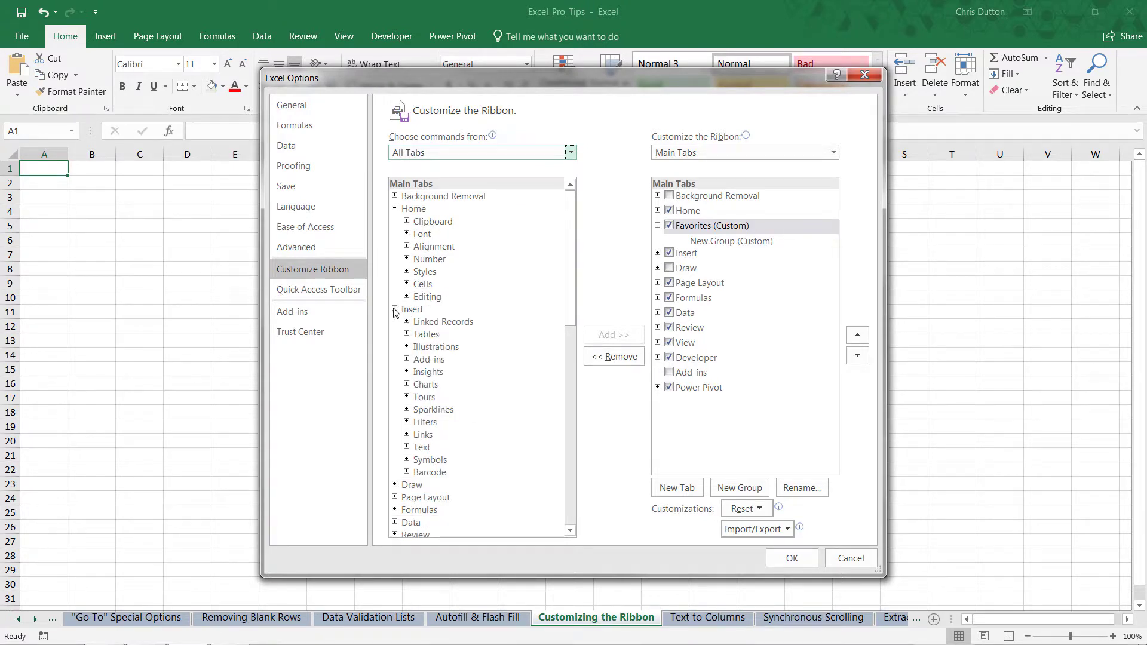
left_click(406, 334)
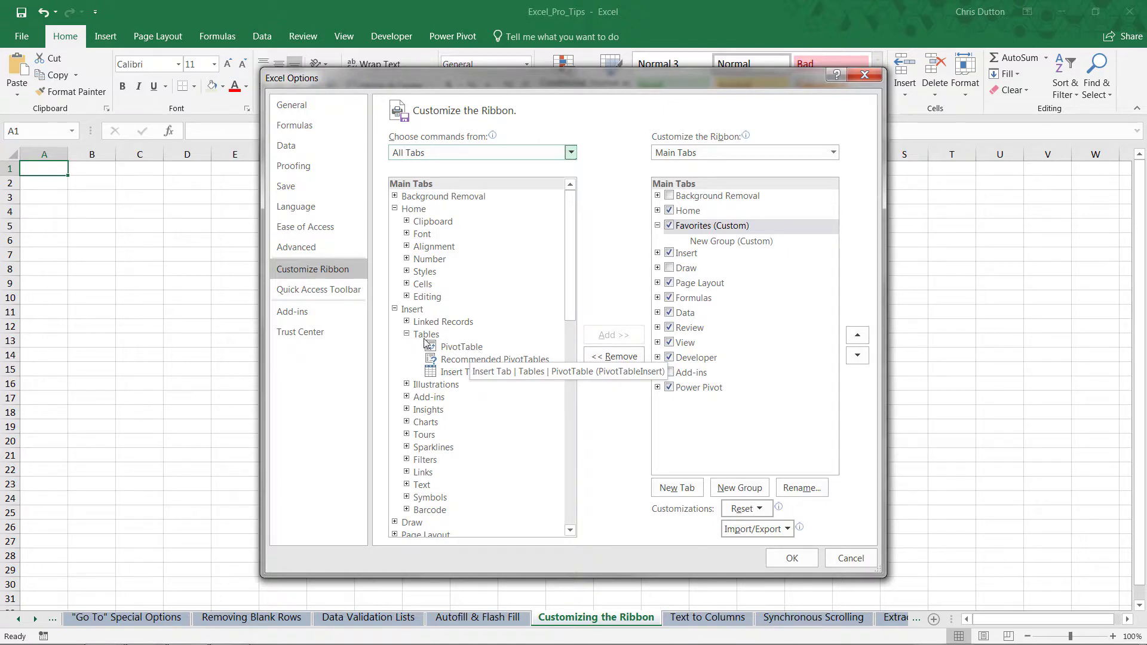
left_click(467, 348)
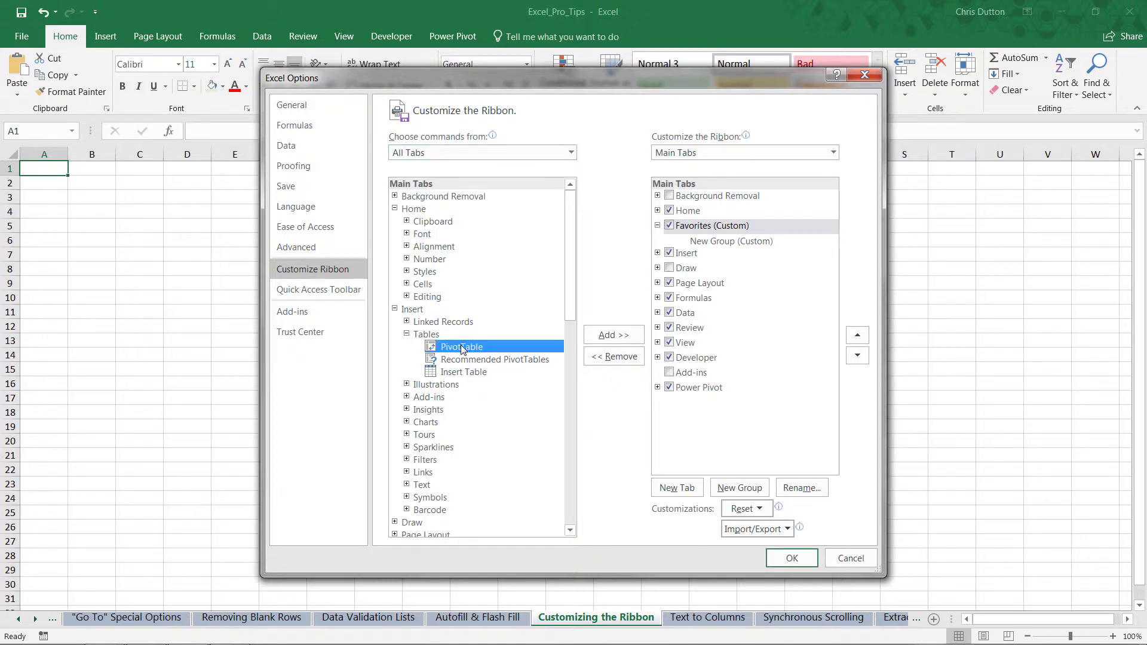
left_click(424, 335)
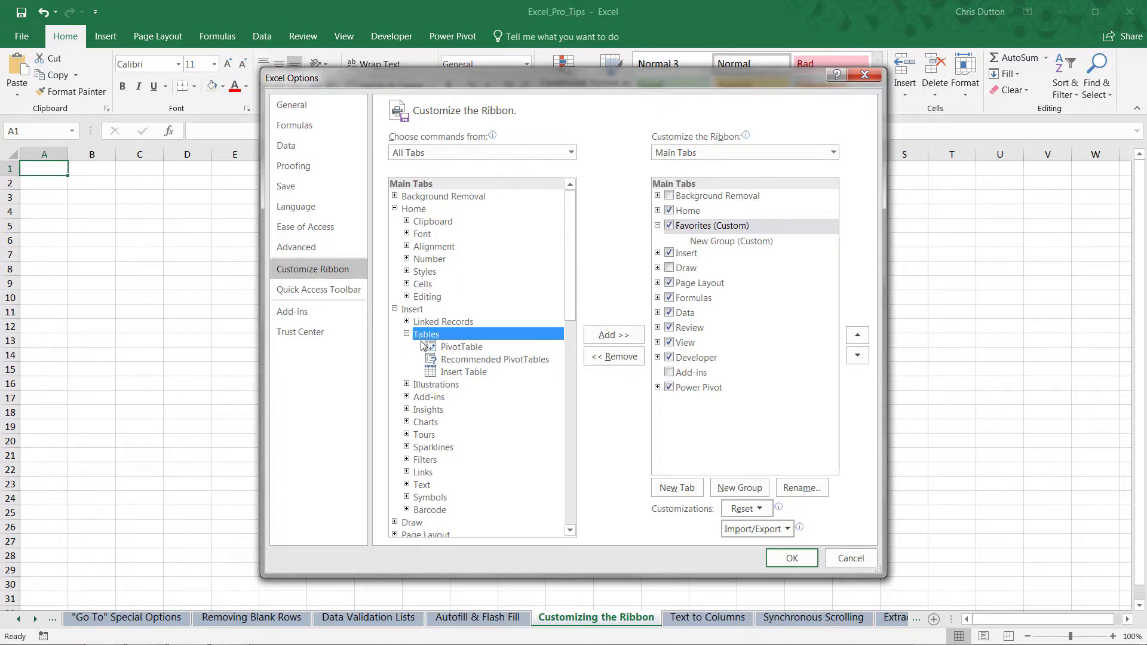
Add the Tables and Sparklines groups to the Favorites tab.
left_click(619, 333)
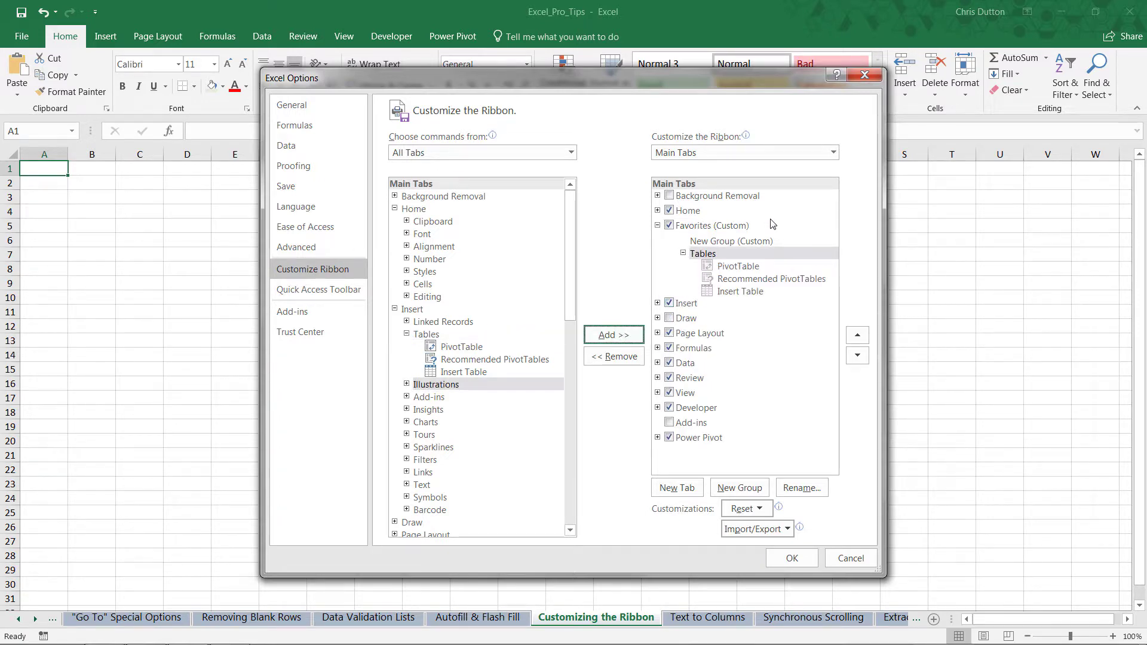
left_click(683, 254)
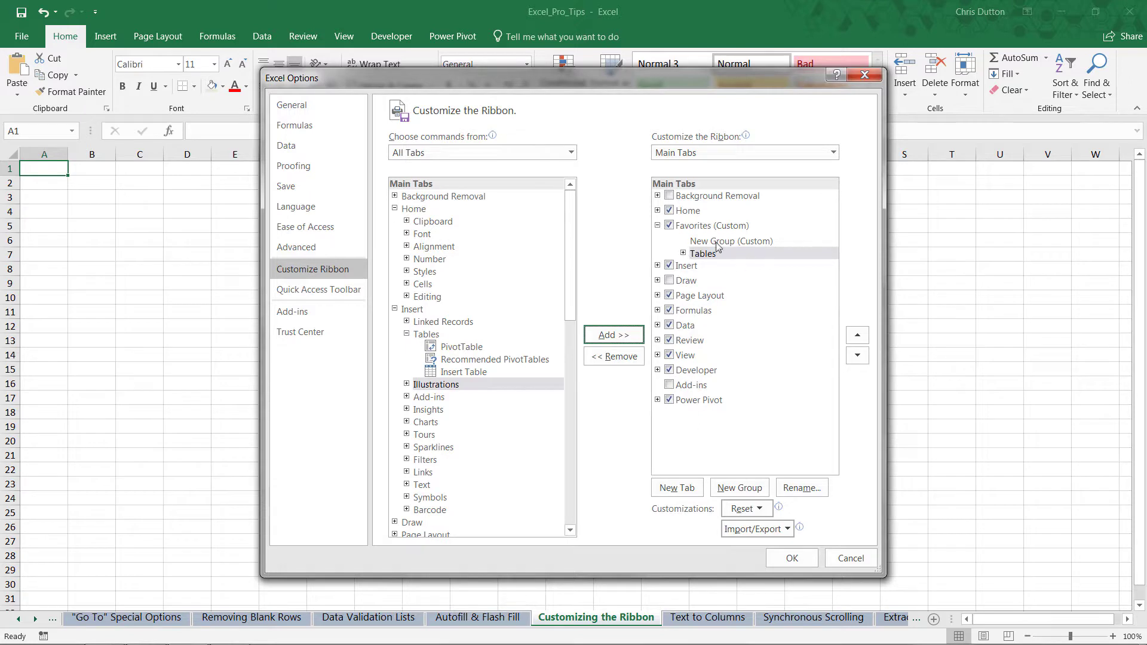
left_click(433, 448)
left_click(612, 336)
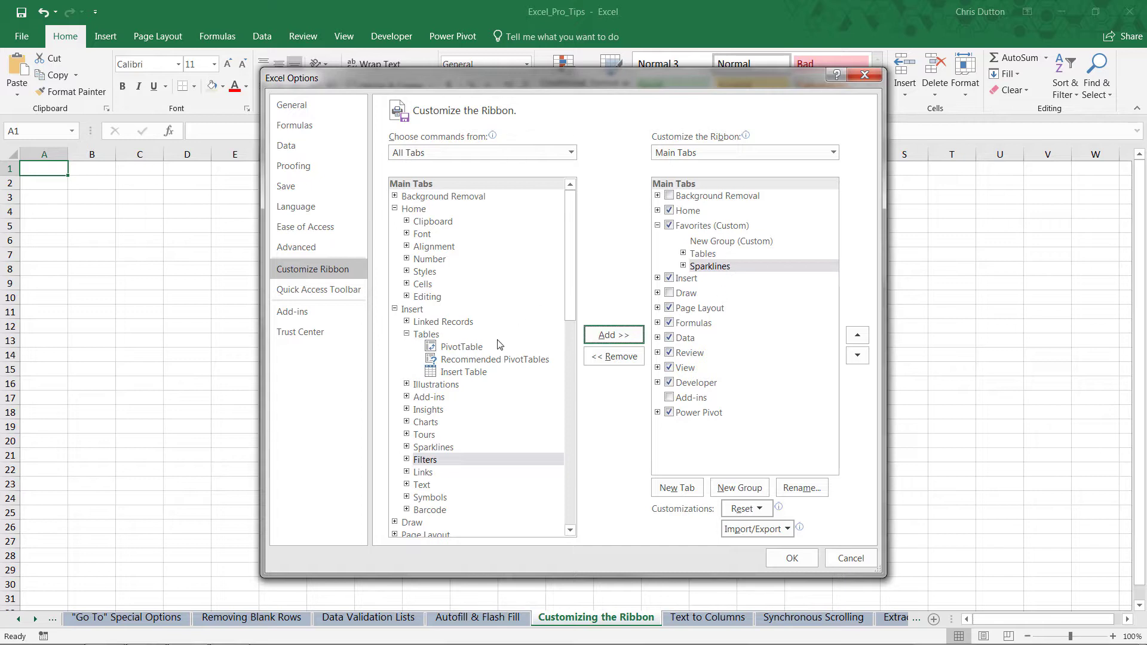
Try adding Get Data from Data > Get & Transform Data straight to Favorites.
scroll(413, 366, "down", 4)
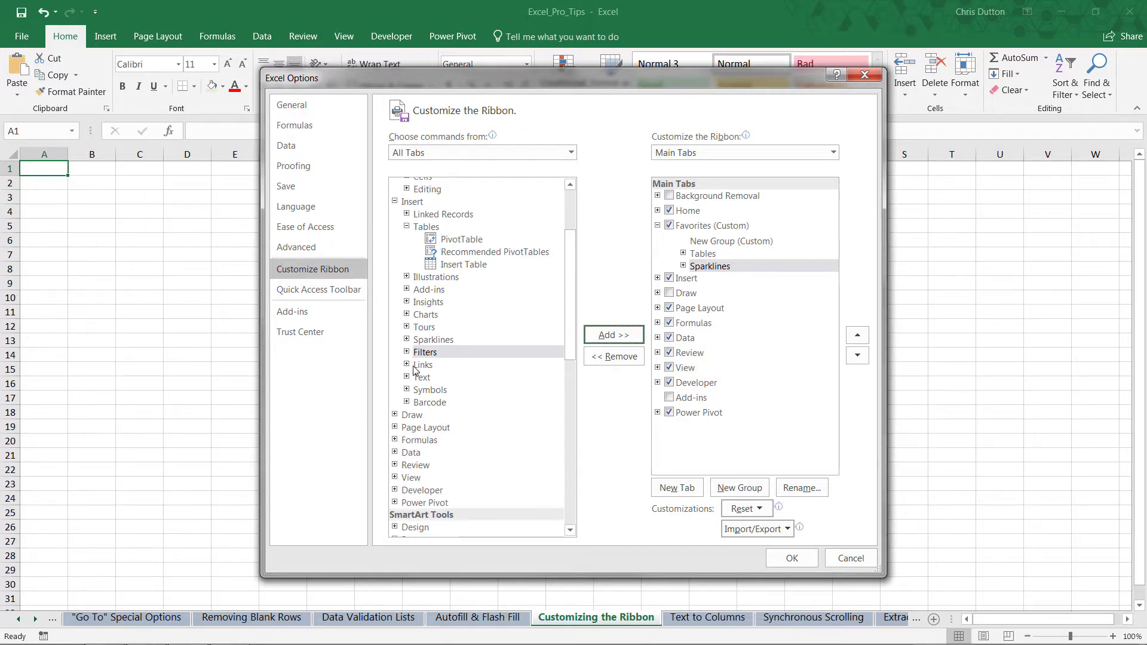
left_click(395, 417)
scroll(412, 420, "down", 1)
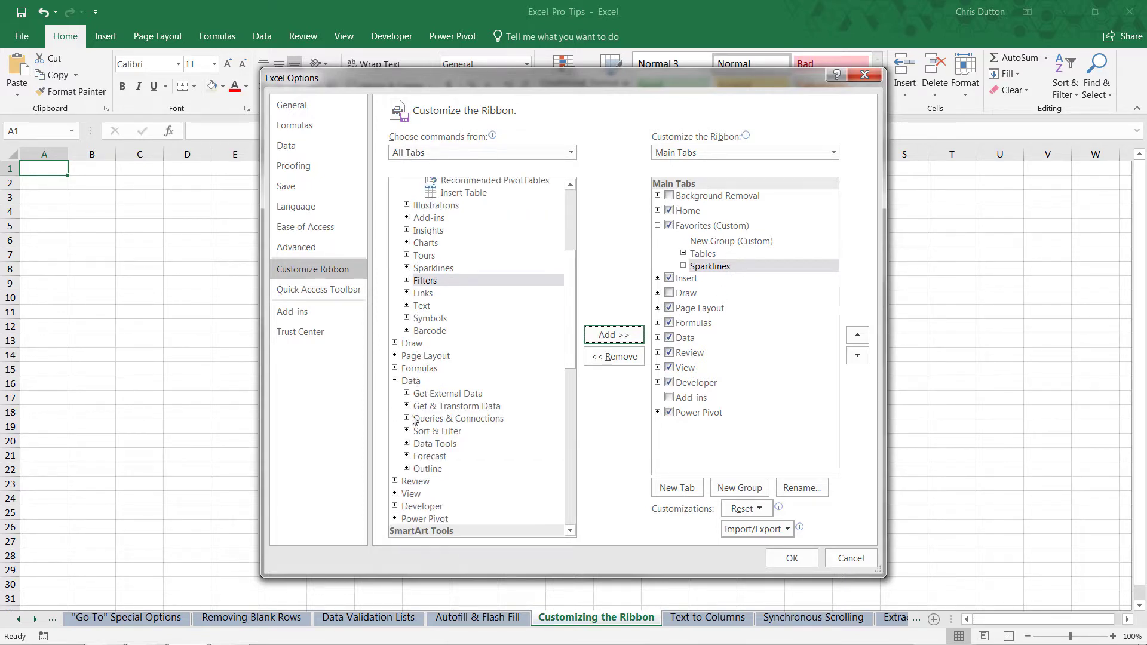
left_click(406, 406)
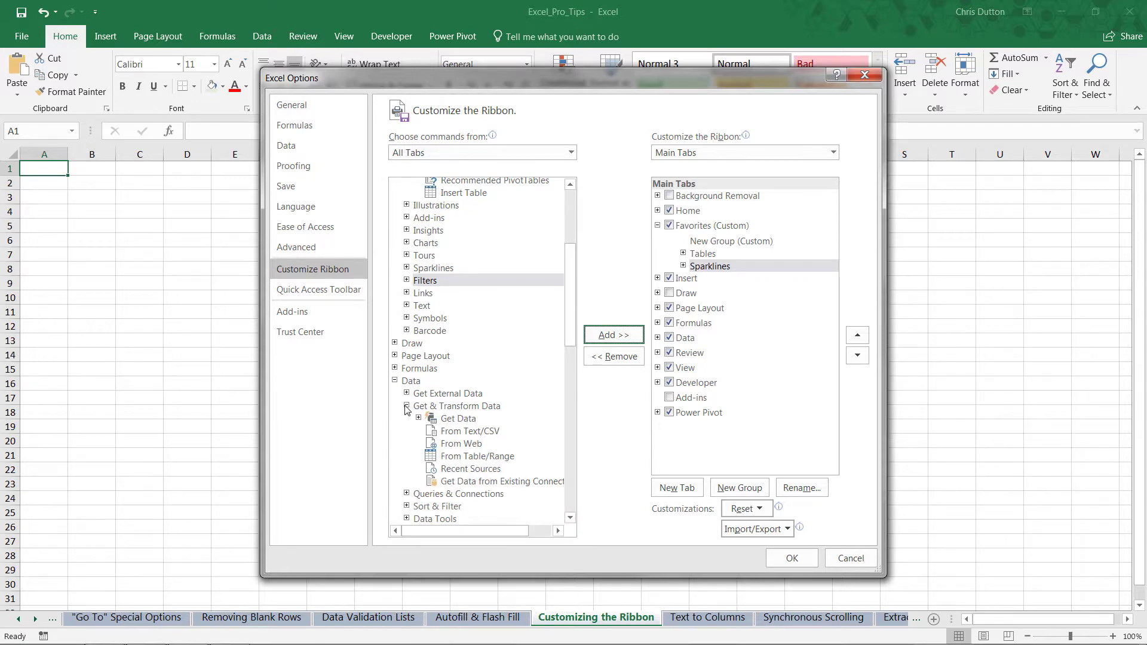
left_click(460, 419)
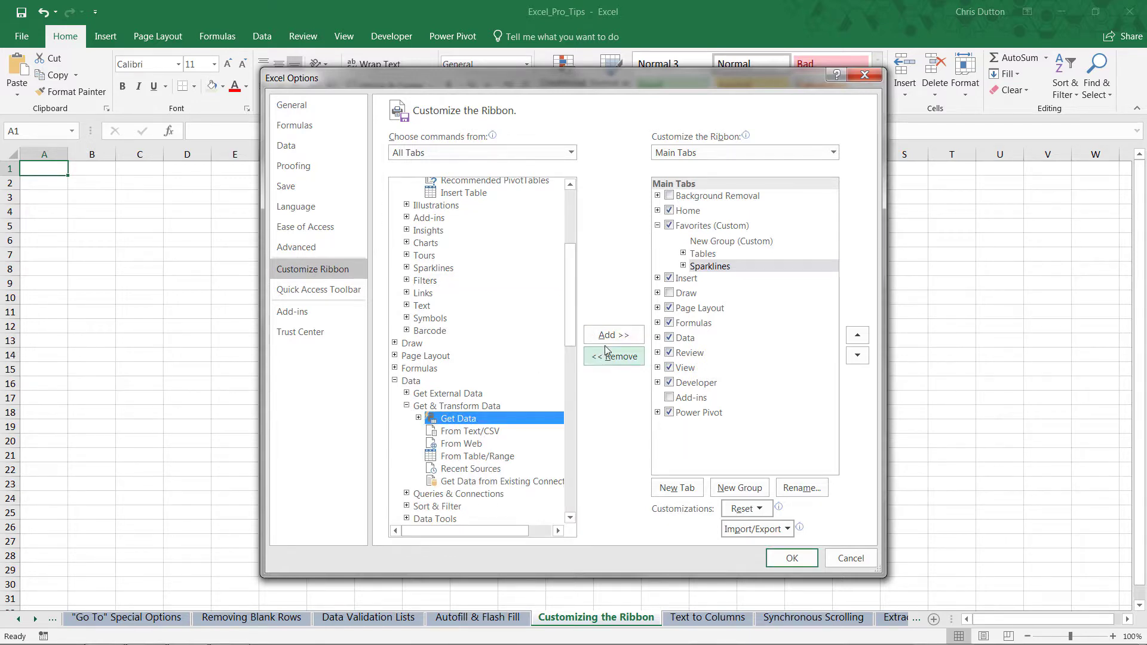
left_click(627, 340)
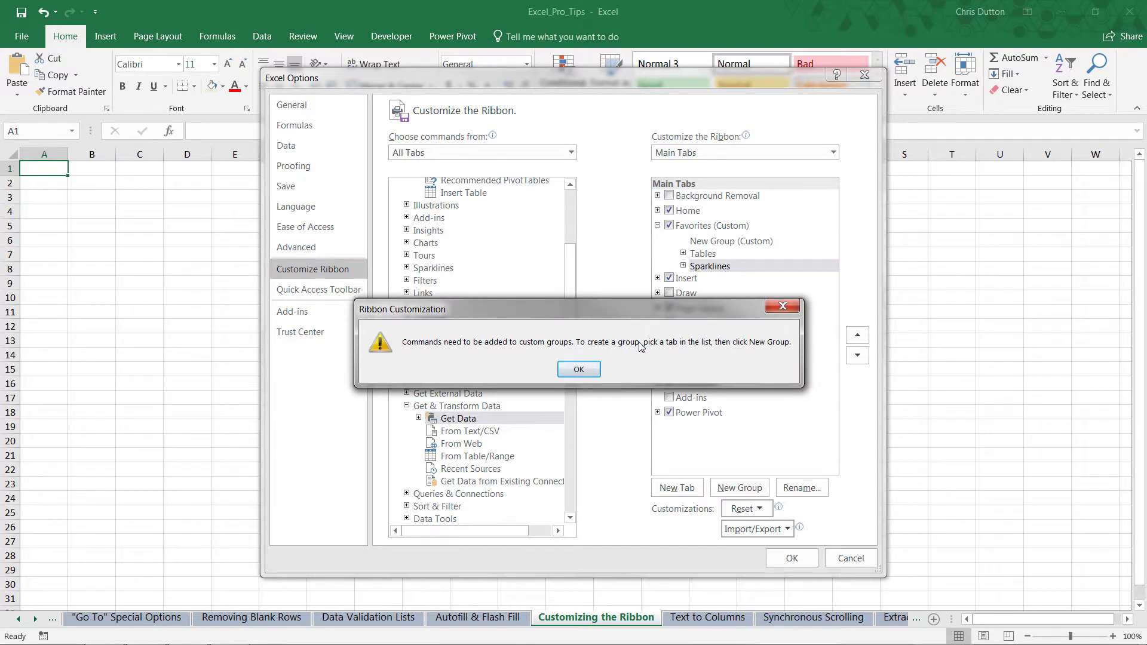
Dismiss the warning, add Get Data into Favorites' New Group (Custom), and apply with OK.
left_click(588, 372)
left_click(712, 242)
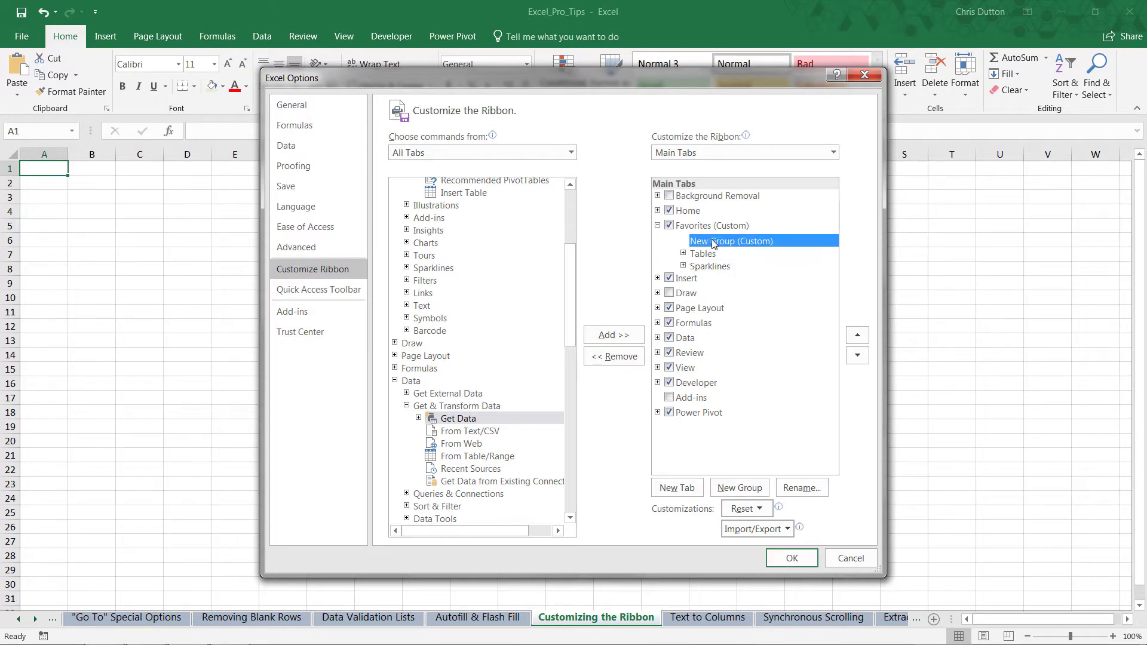
left_click(606, 336)
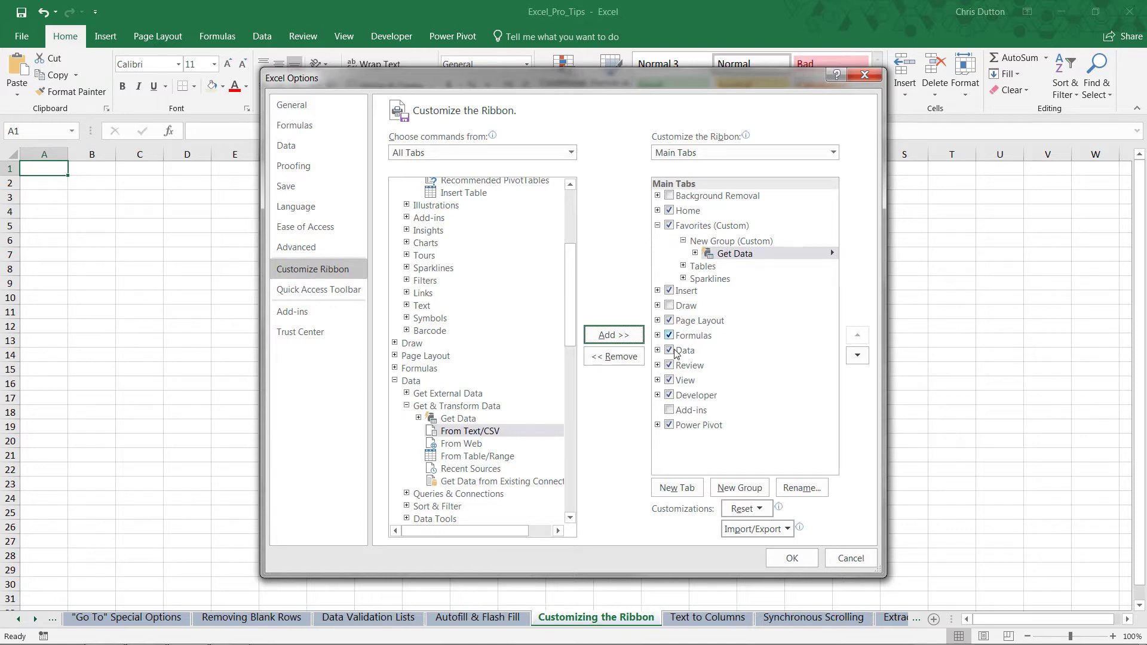
left_click(790, 558)
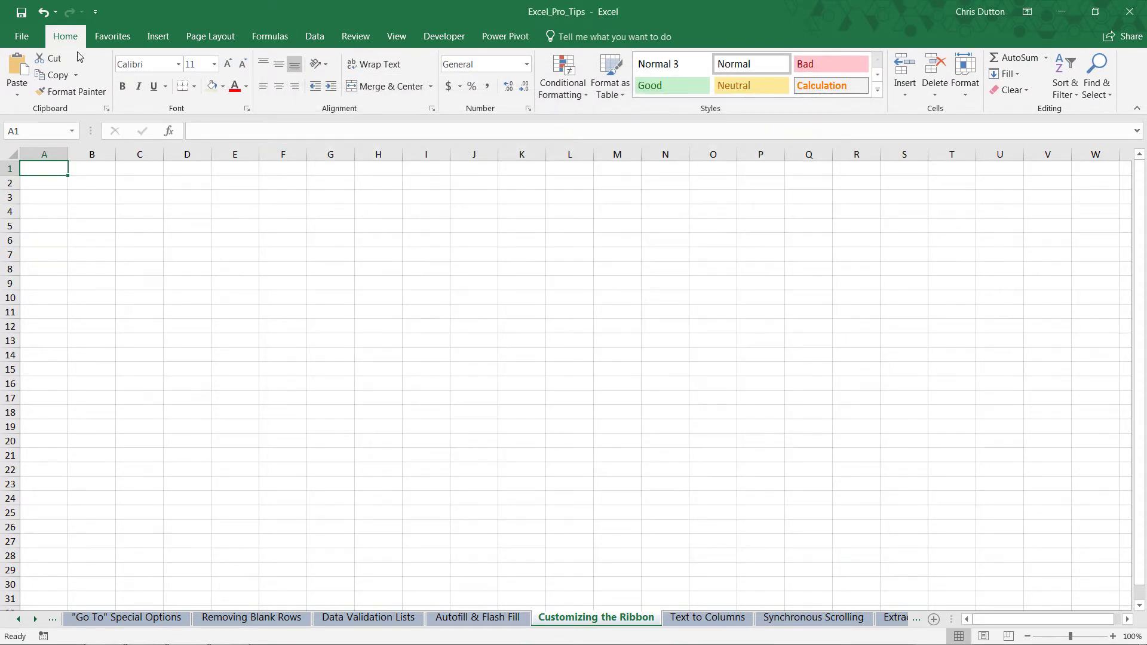
Open the Favorites tab to see Get Data, PivotTable, Recommended PivotTables, Table and the sparklines.
left_click(113, 37)
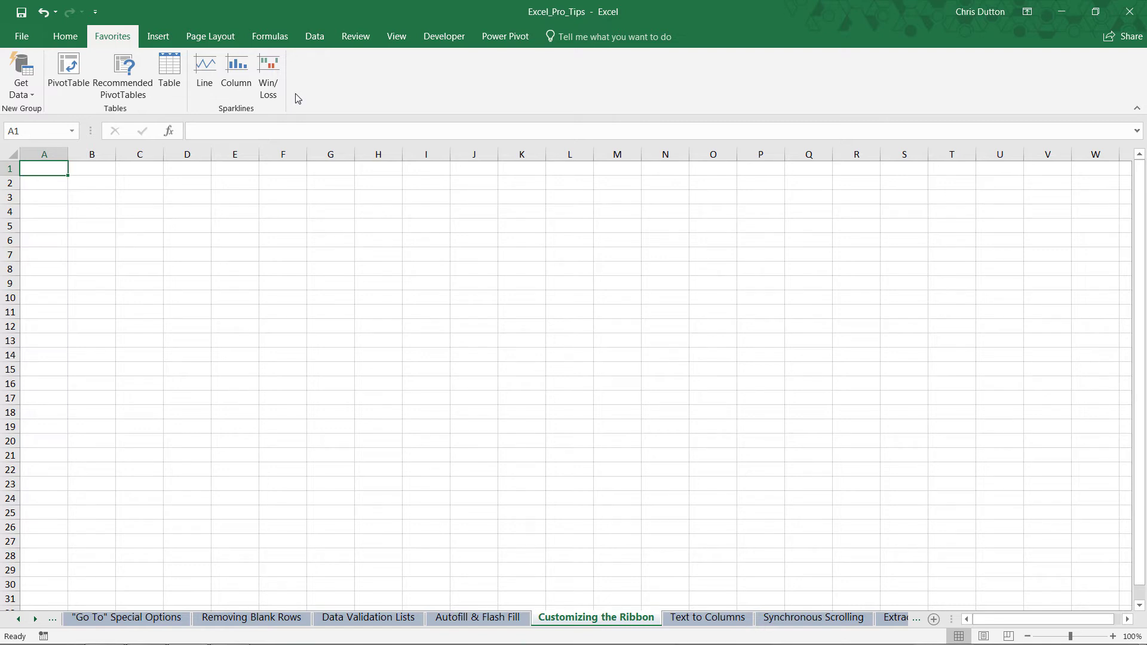
Remove the Favorites (Custom) tab in Customize the Ribbon and confirm with OK.
right_click(335, 85)
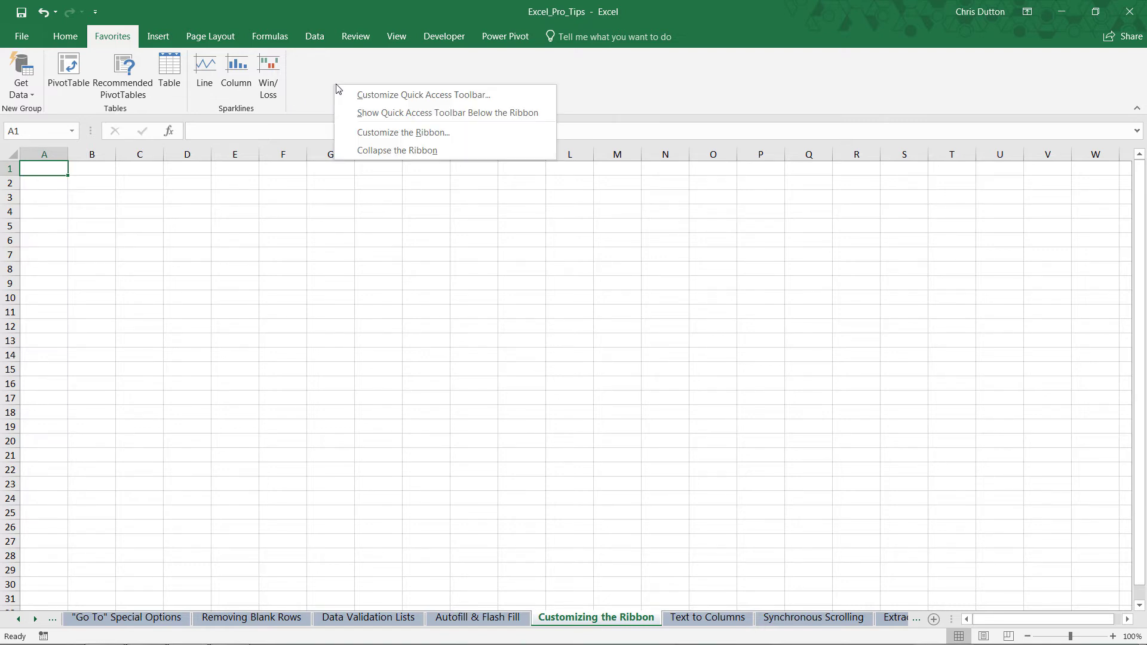
left_click(384, 133)
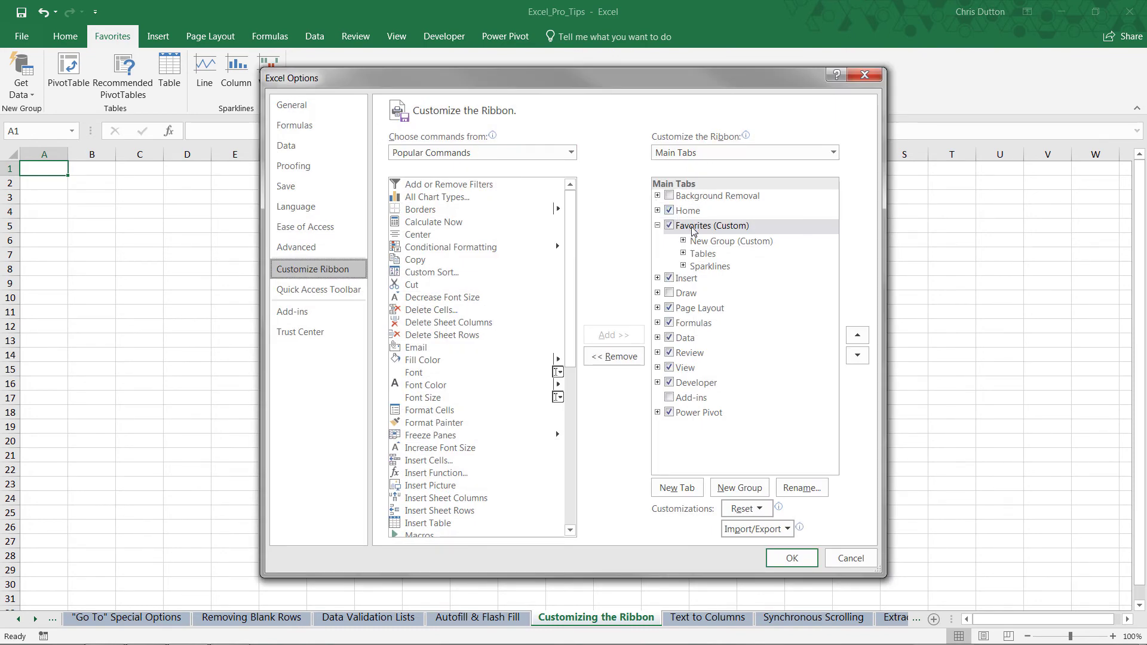
right_click(693, 232)
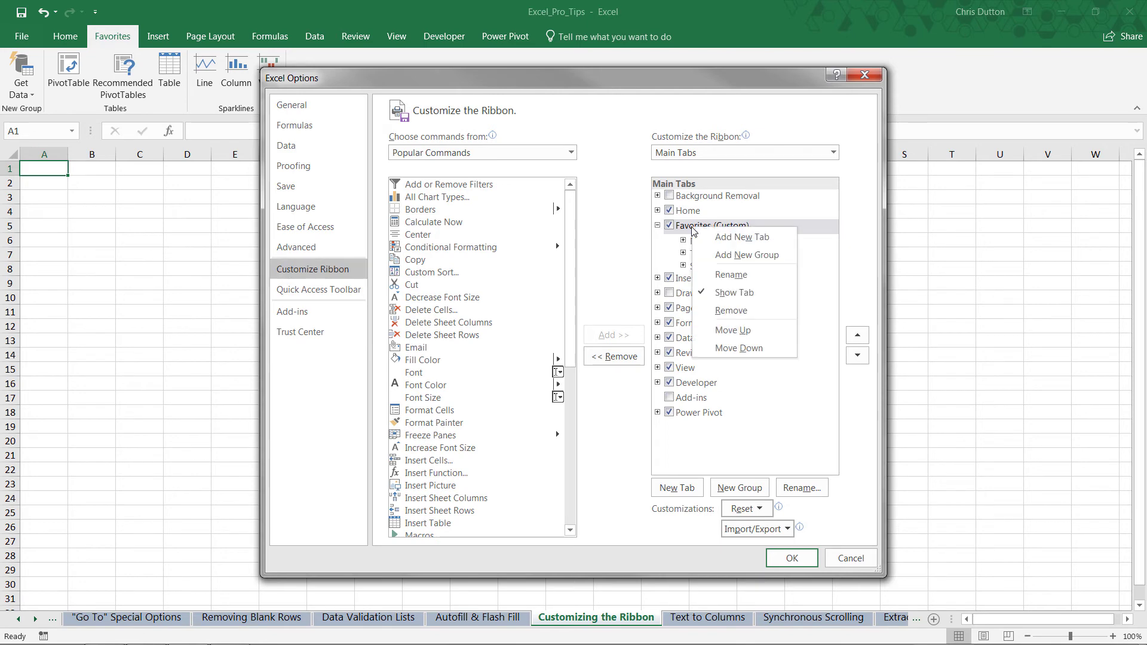
left_click(754, 312)
left_click(788, 559)
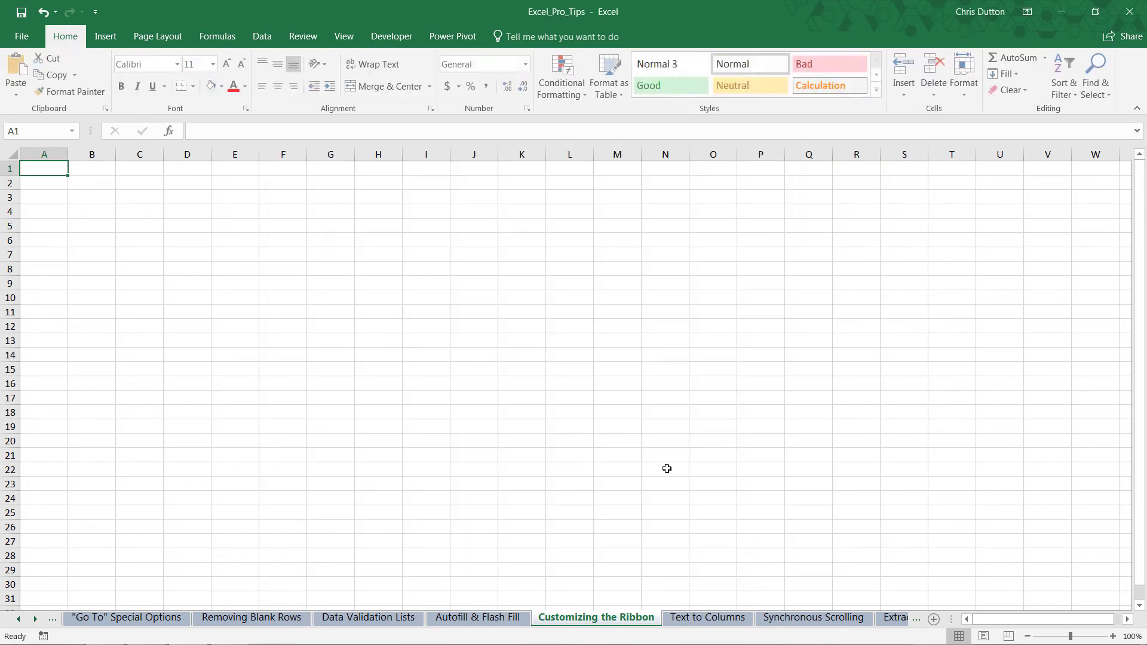